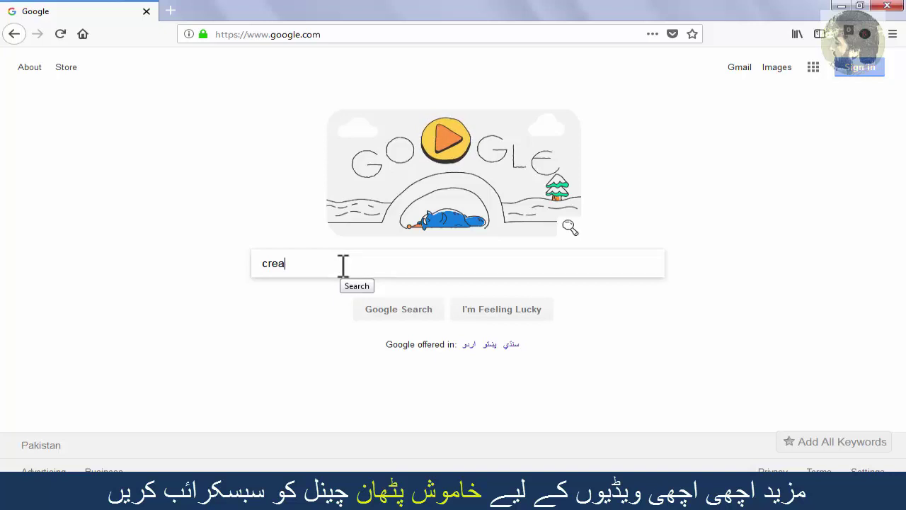
Step: Search Google for 'create gmail account' and open the 'Gmail - Create your Google Account' result
text(e gmail)
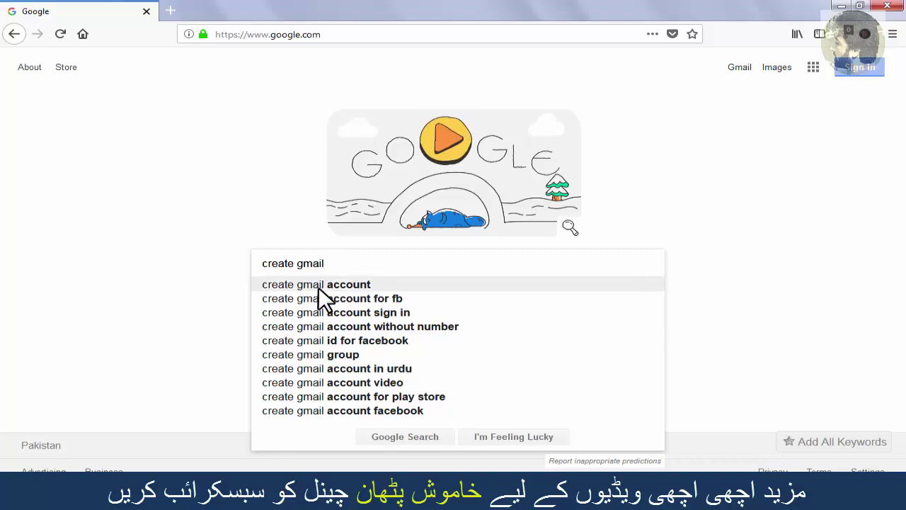
click(319, 286)
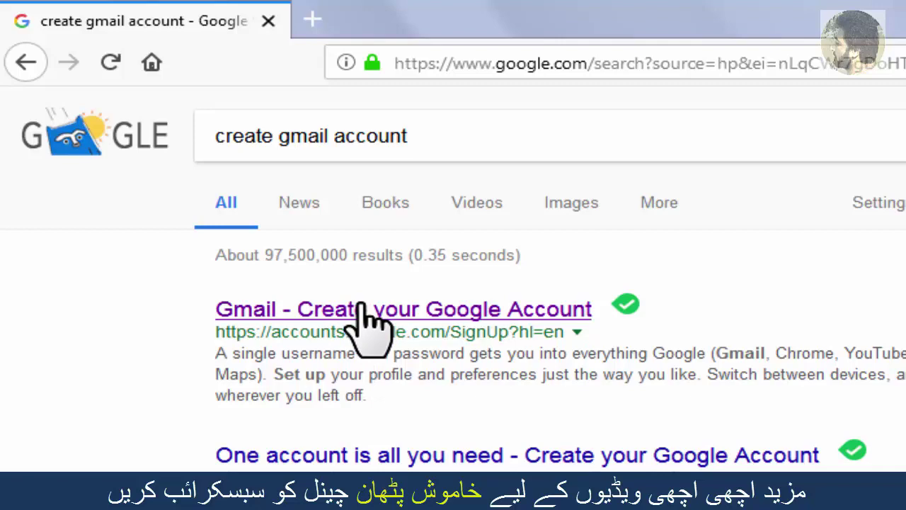
click(362, 309)
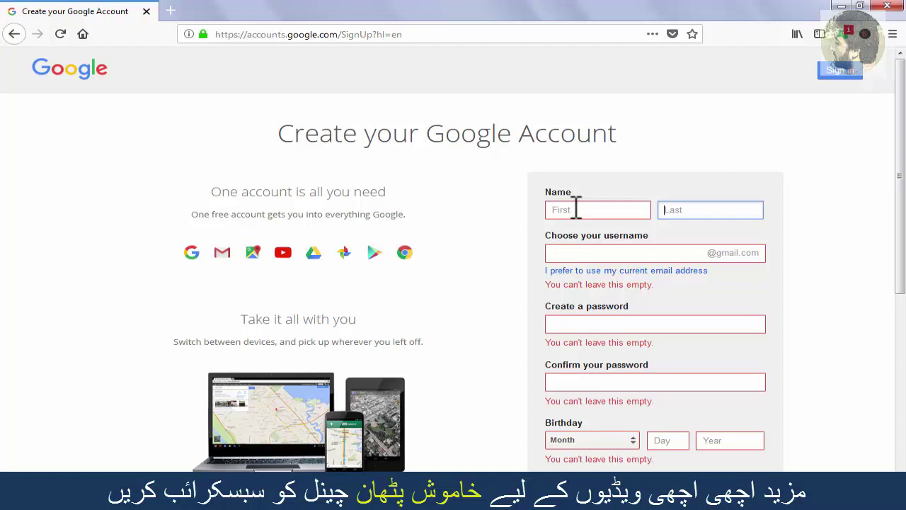
Step: Enter the first name and last name, fixing typos, then type the desired username
click(577, 208)
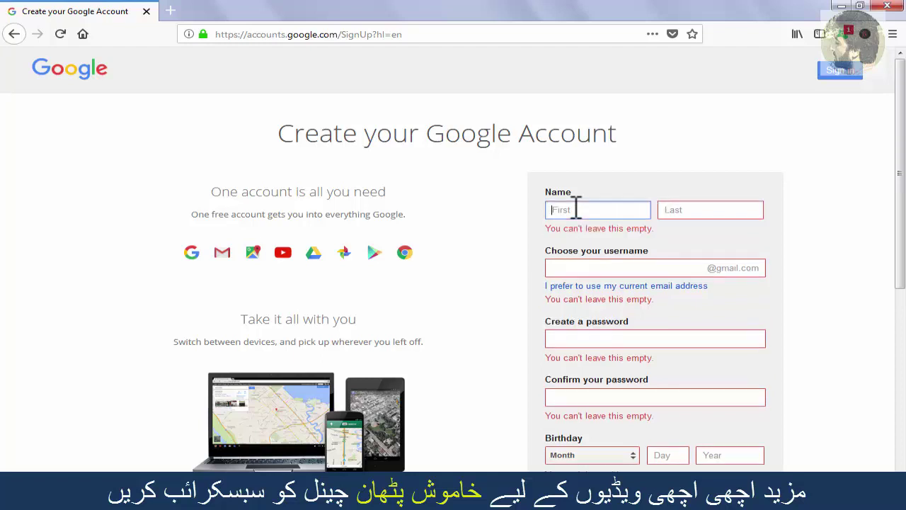
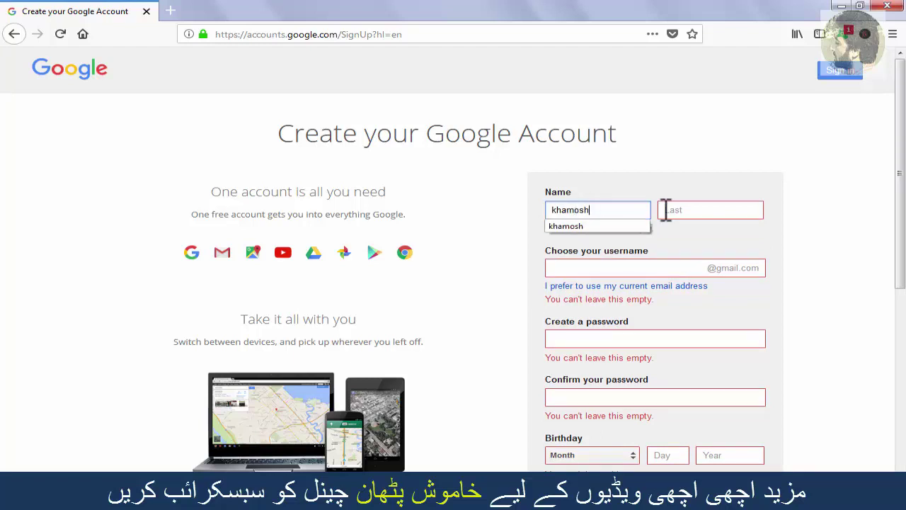
click(680, 210)
text(pah)
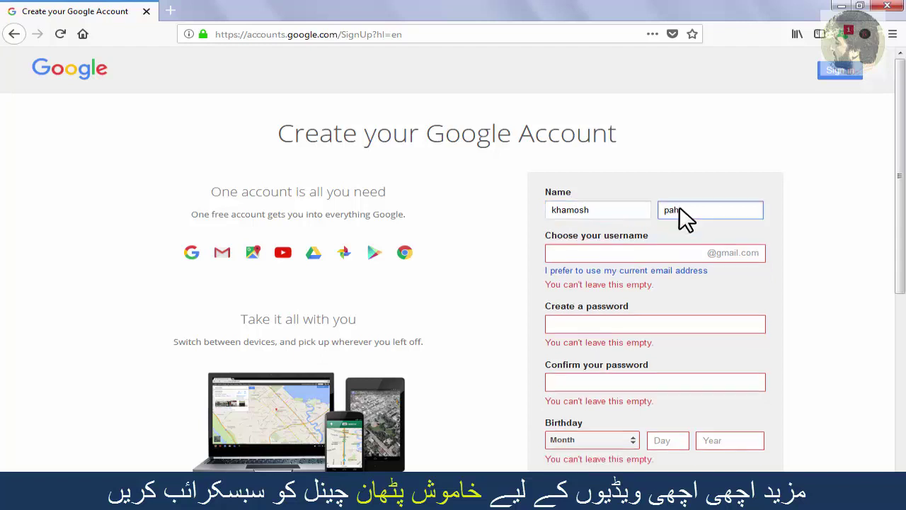
key(BackSpace)
key(BackSpace)
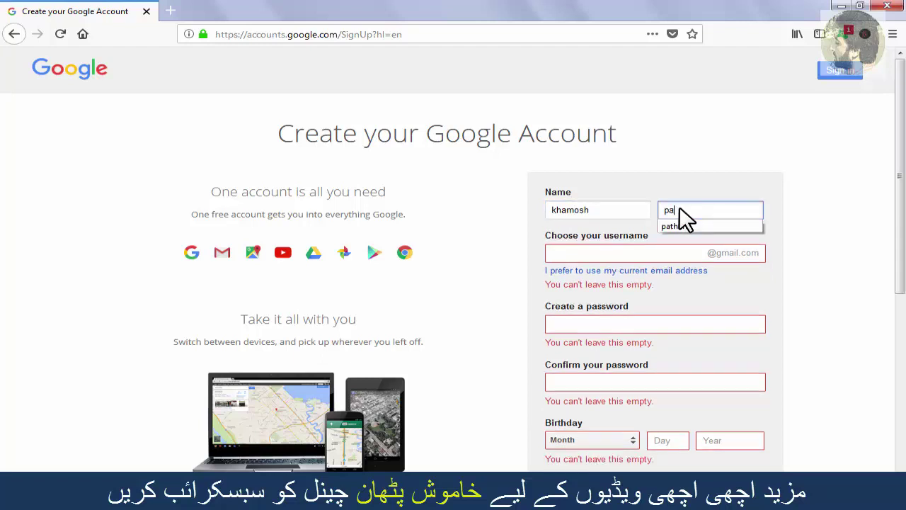
click(642, 252)
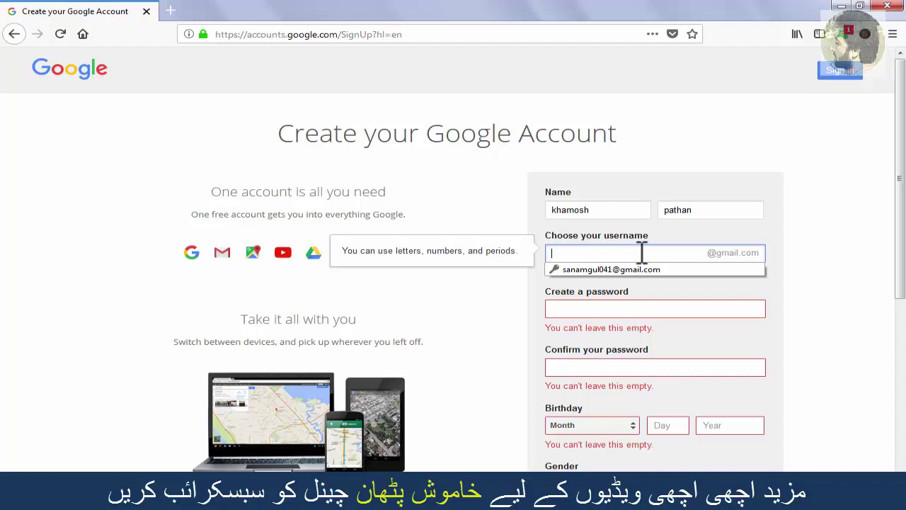
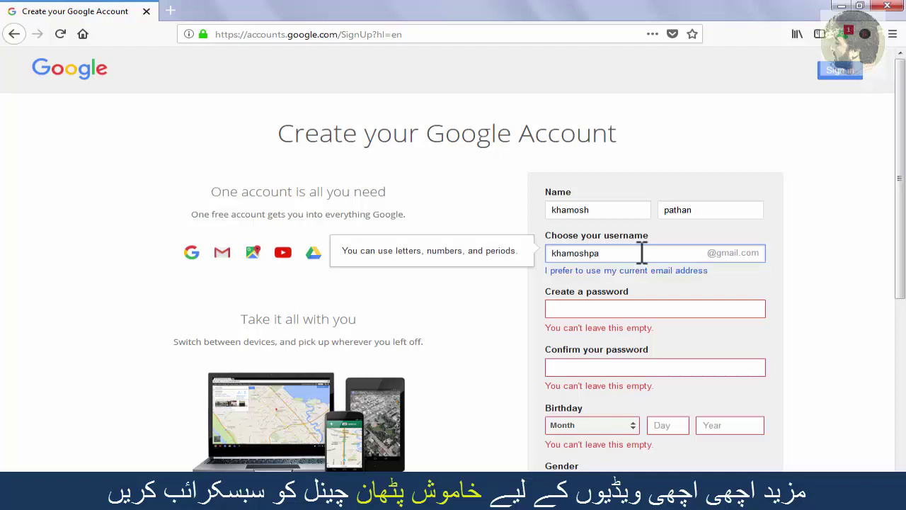
Step: Replace the taken username by trying another and choosing an available suggested username
click(601, 308)
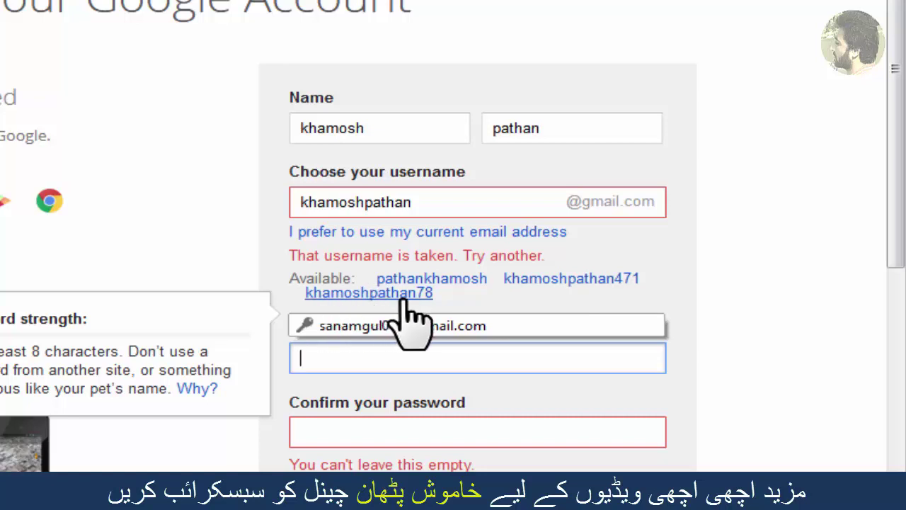
click(402, 296)
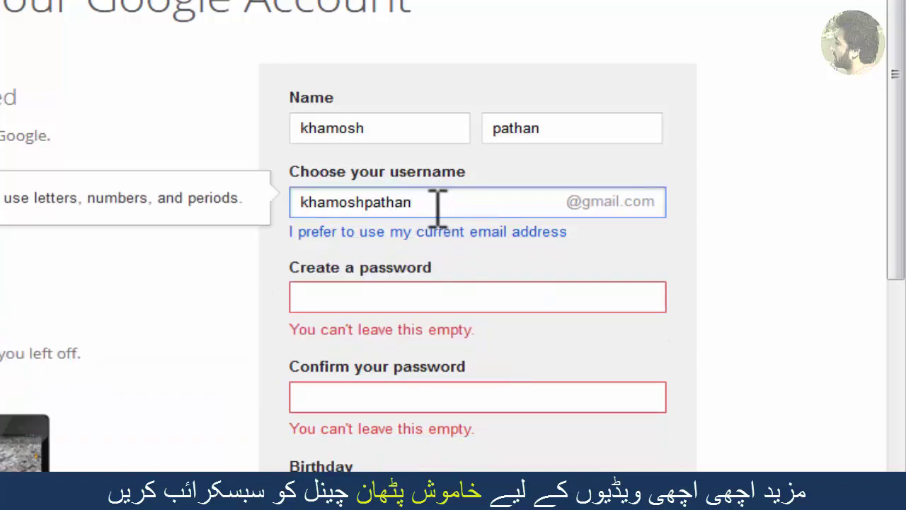
text(3)
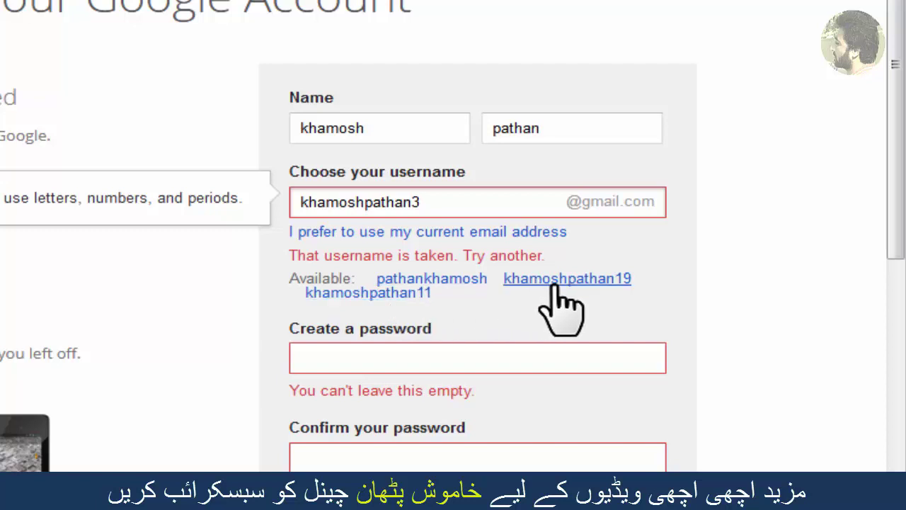
click(369, 293)
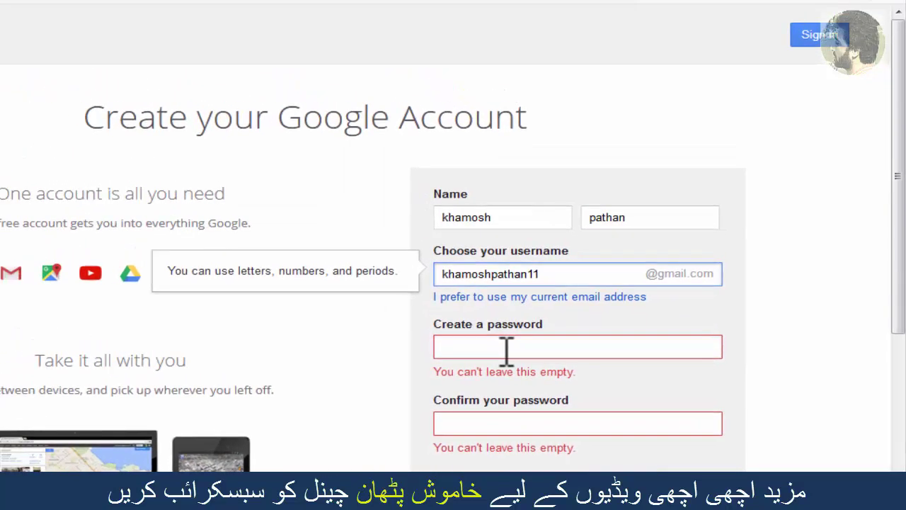
click(507, 348)
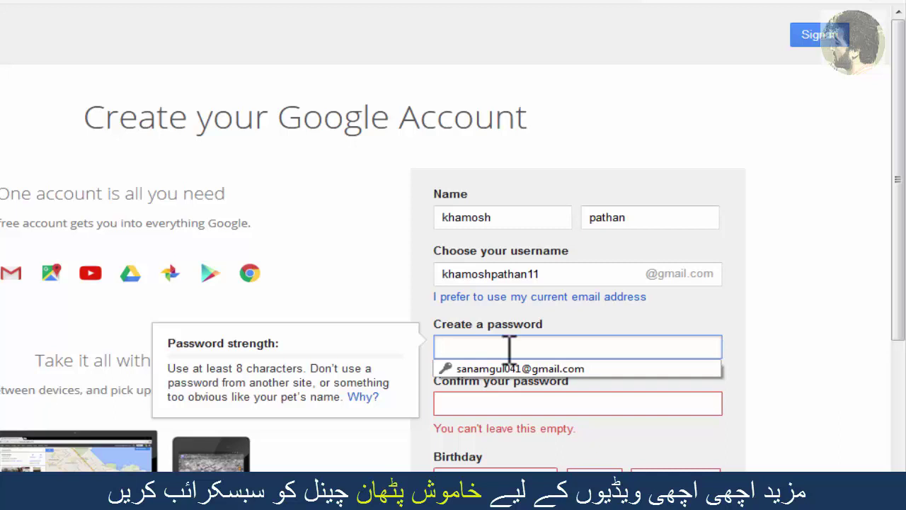
Step: Enter a Good-strength password, dismissing the Windows colour-scheme prompt, and retype it in Confirm your password
click(508, 346)
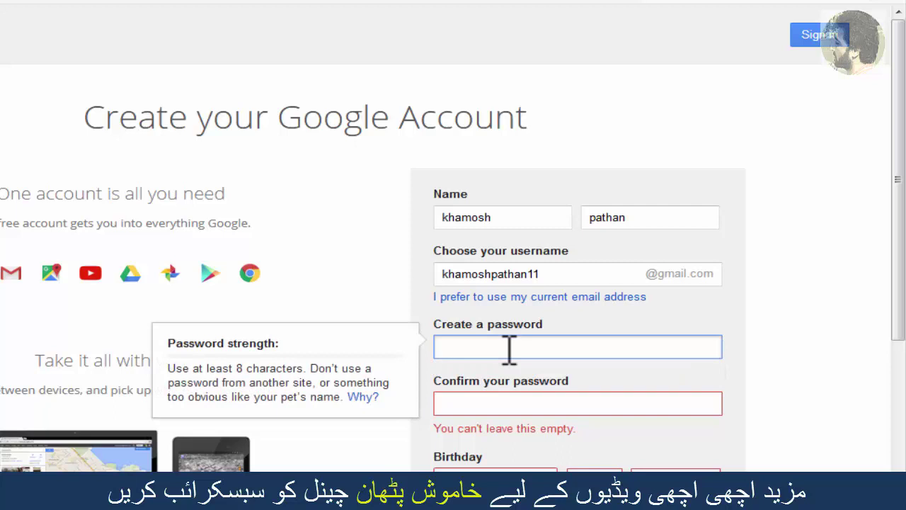
text(••••)
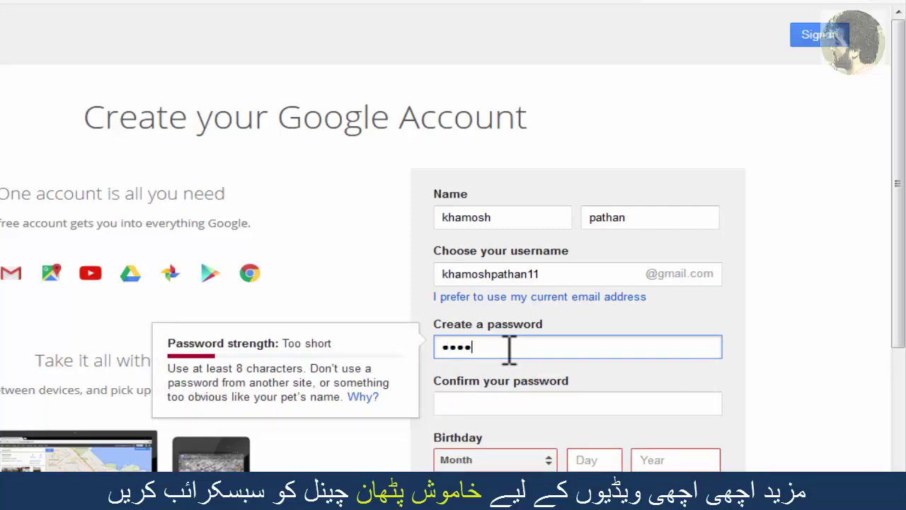
text(•••••••••)
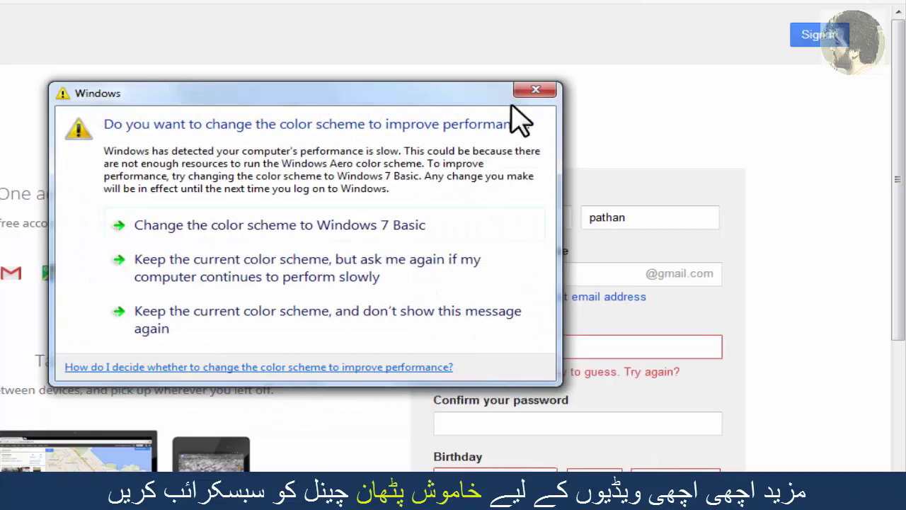
click(536, 90)
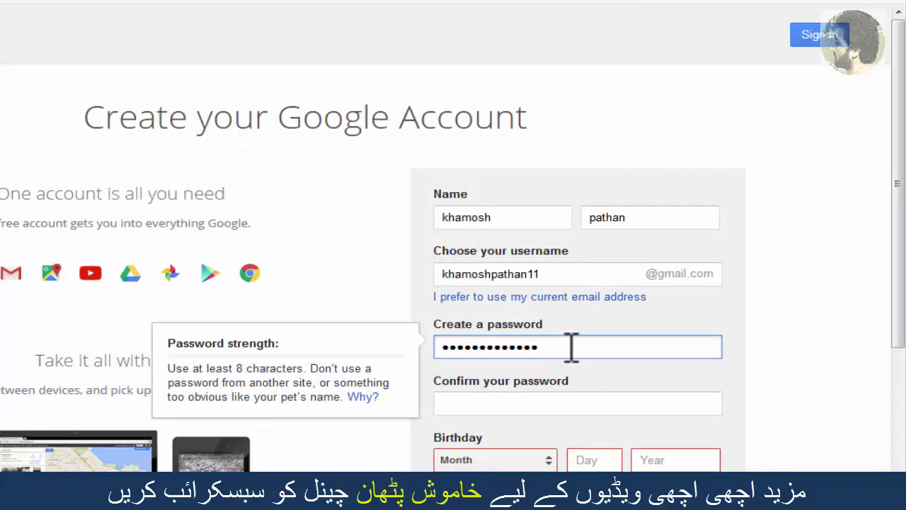
text(•••)
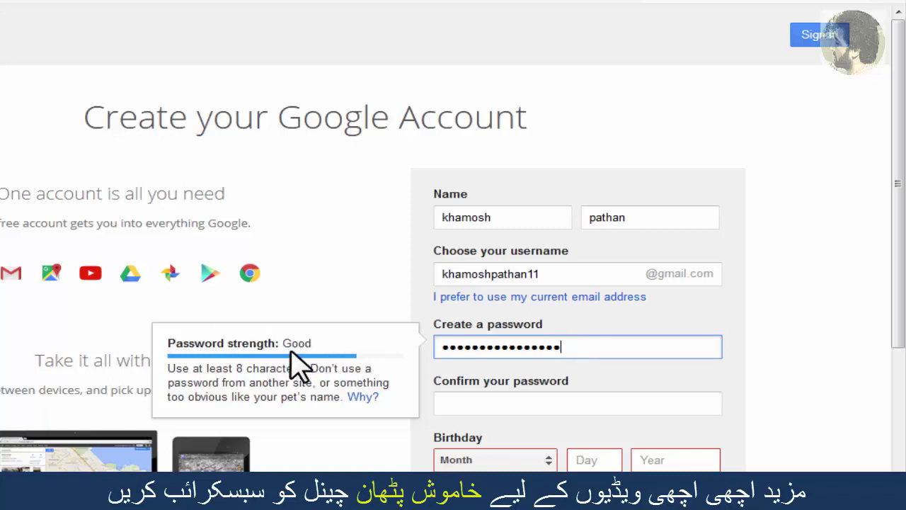
click(517, 403)
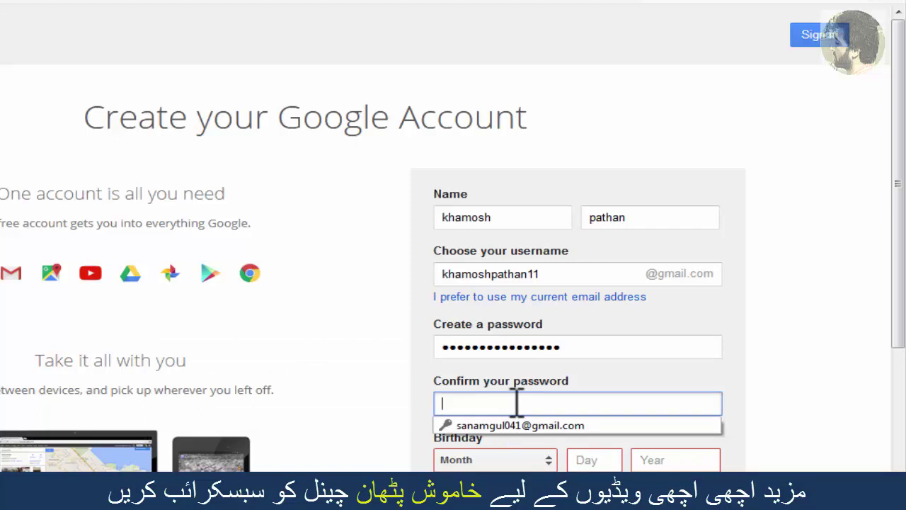
text(•••••••)
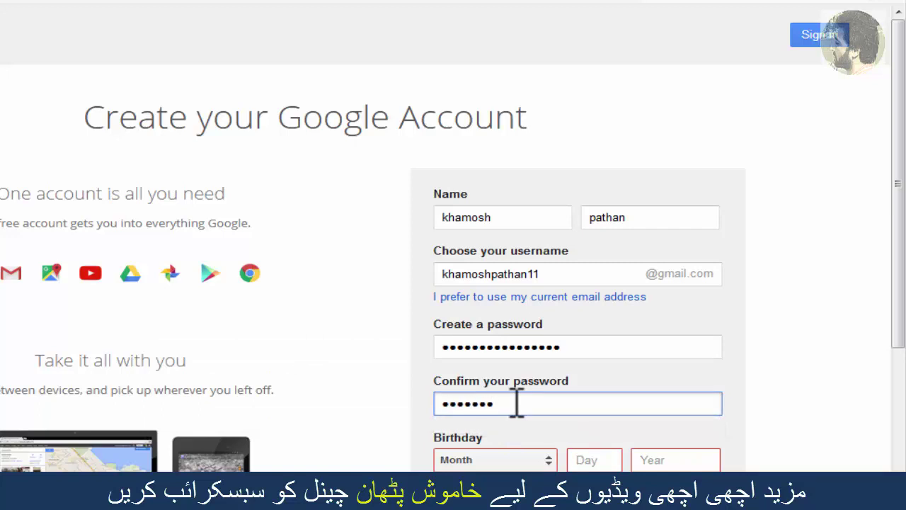
text(•••••••••)
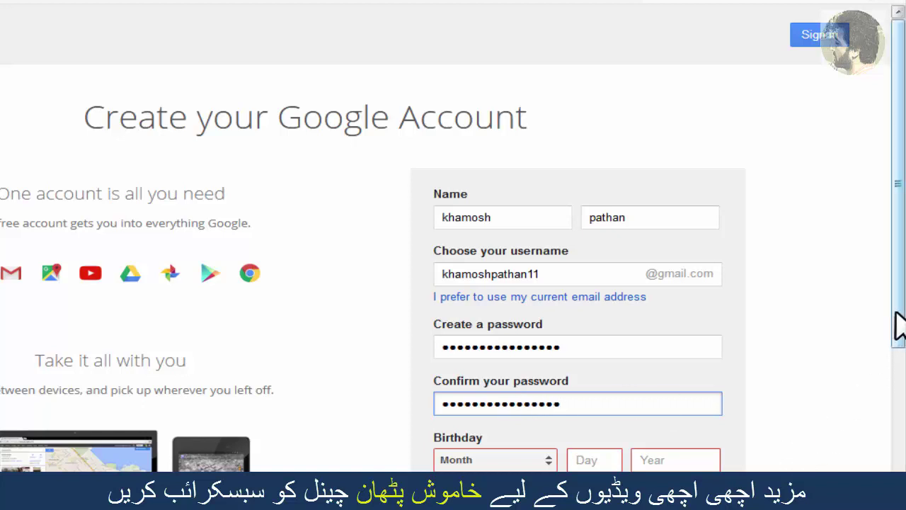
drag(896, 323, 897, 361)
scroll(884, 427, down, 2)
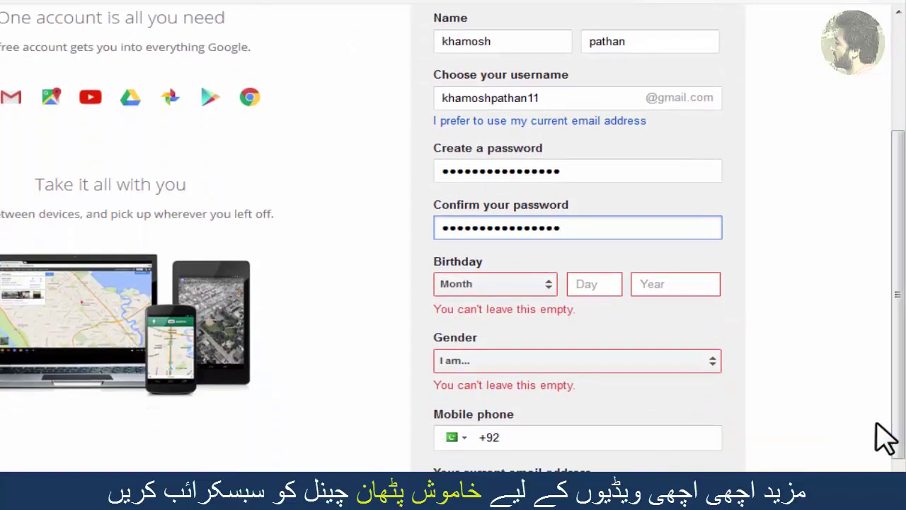
click(546, 283)
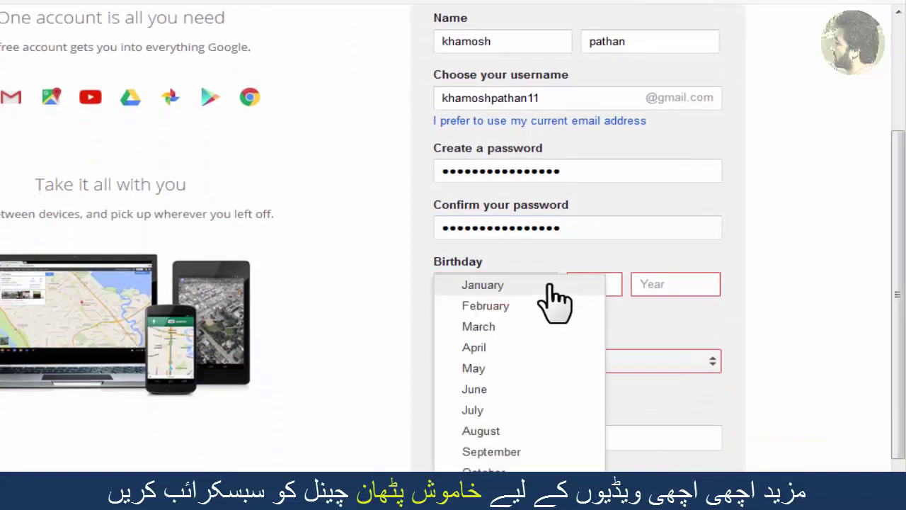
click(496, 286)
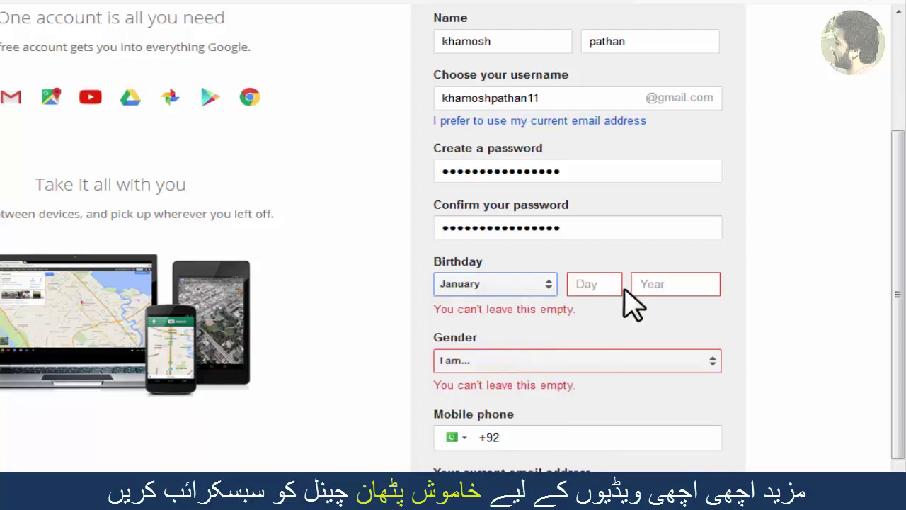
click(594, 286)
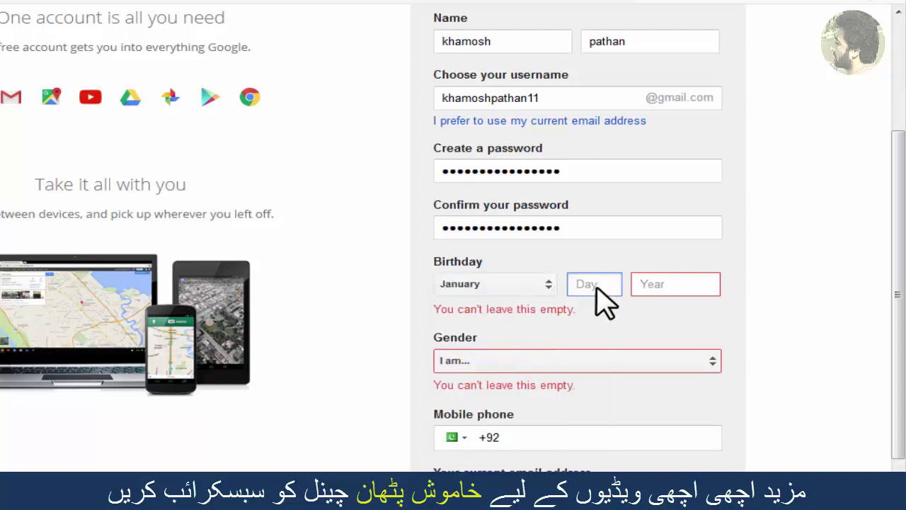
text(28)
click(681, 290)
text(9)
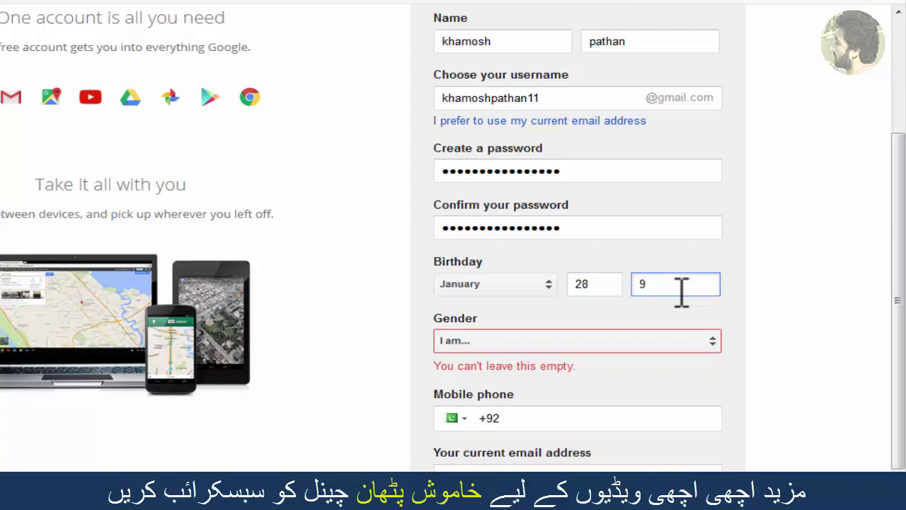
key(BackSpace)
text(1997)
Step: Choose Male as the gender
click(713, 343)
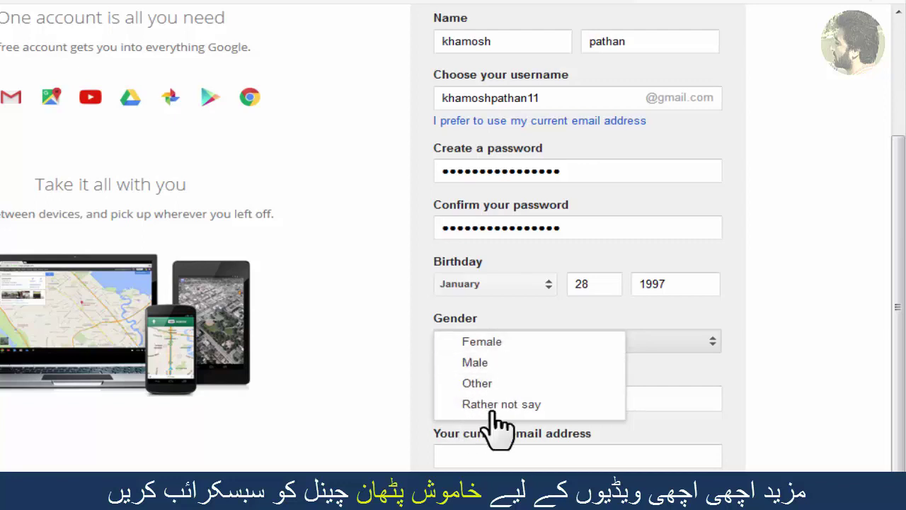
click(475, 362)
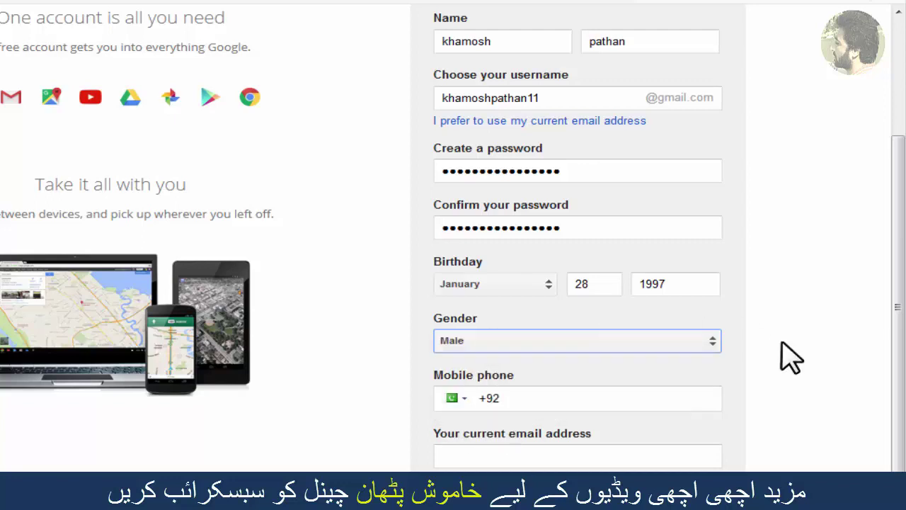
drag(898, 283, 893, 400)
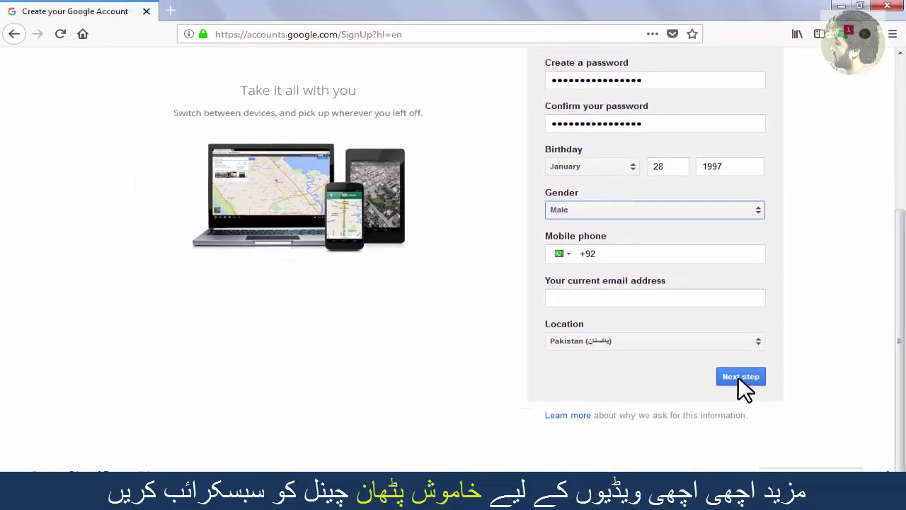
Step: Submit the form, decline Firefox's password saving, and scroll Privacy and Terms to Combining data
click(738, 376)
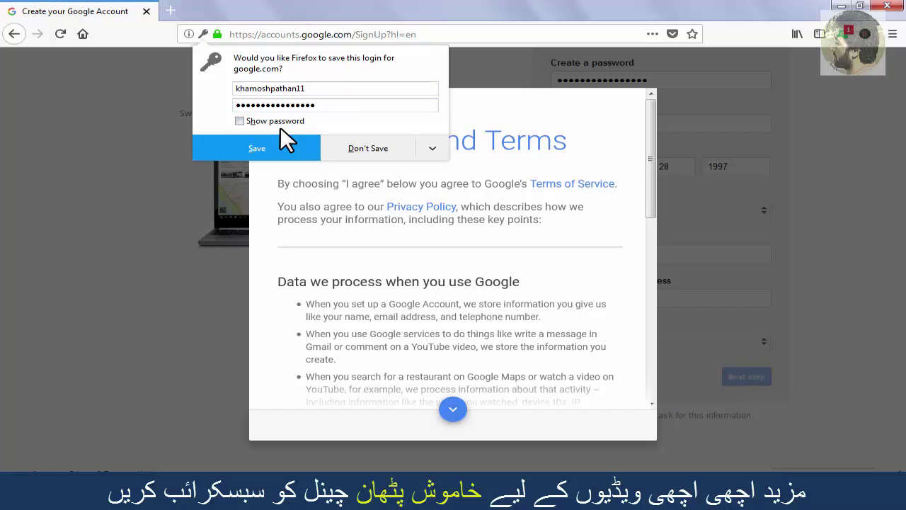
click(378, 151)
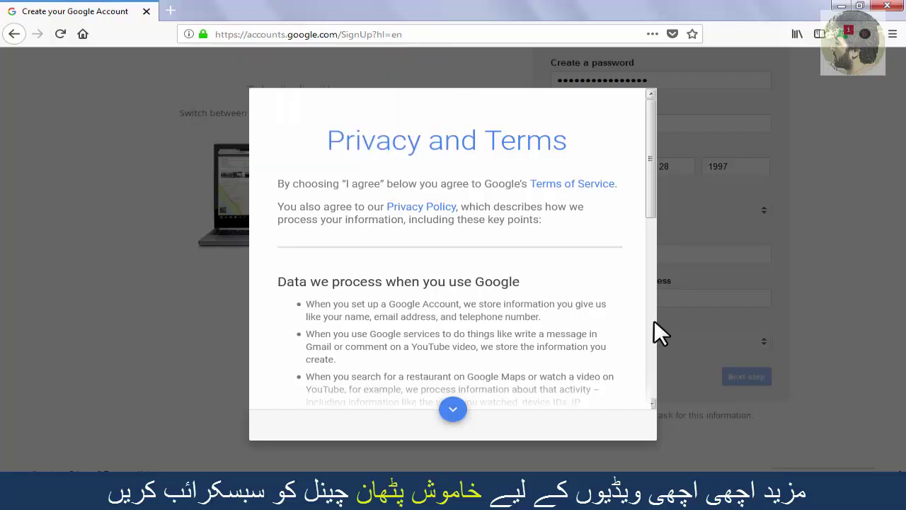
click(453, 410)
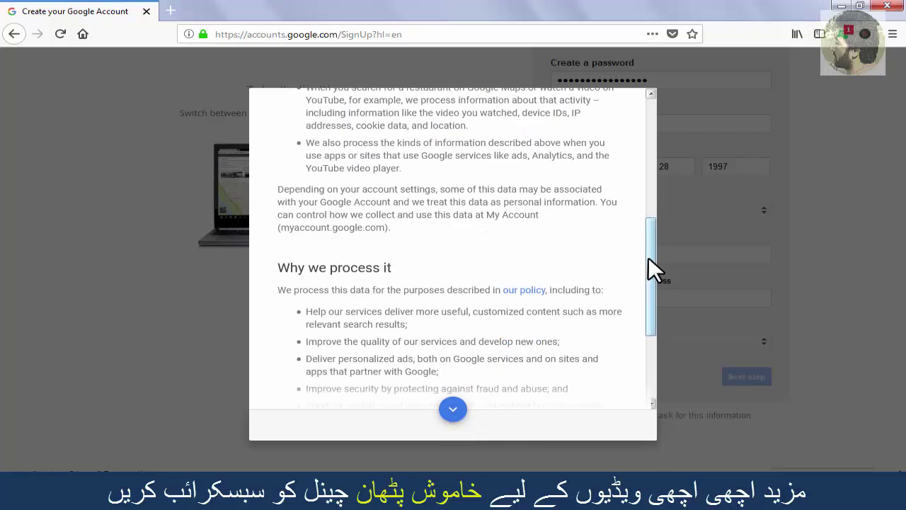
drag(650, 262, 644, 378)
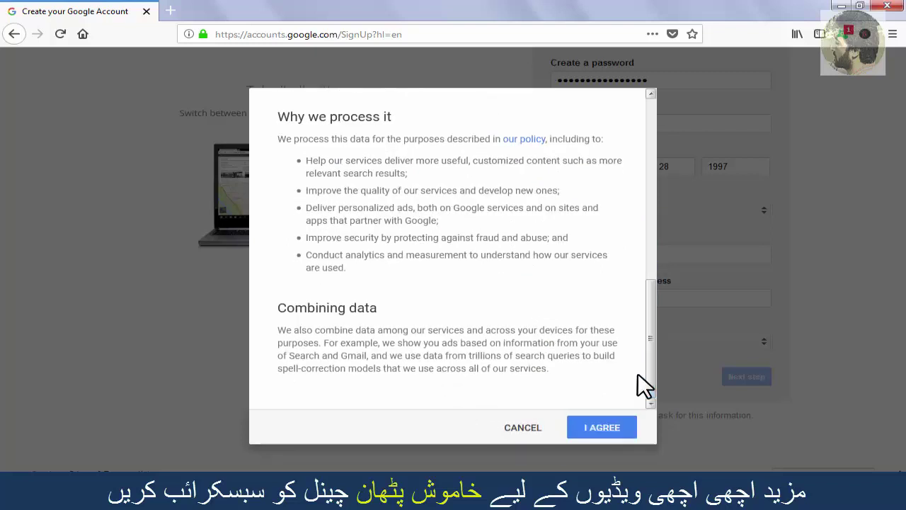
Step: Agree to the Privacy and Terms and dismiss the Windows performance warning
click(594, 426)
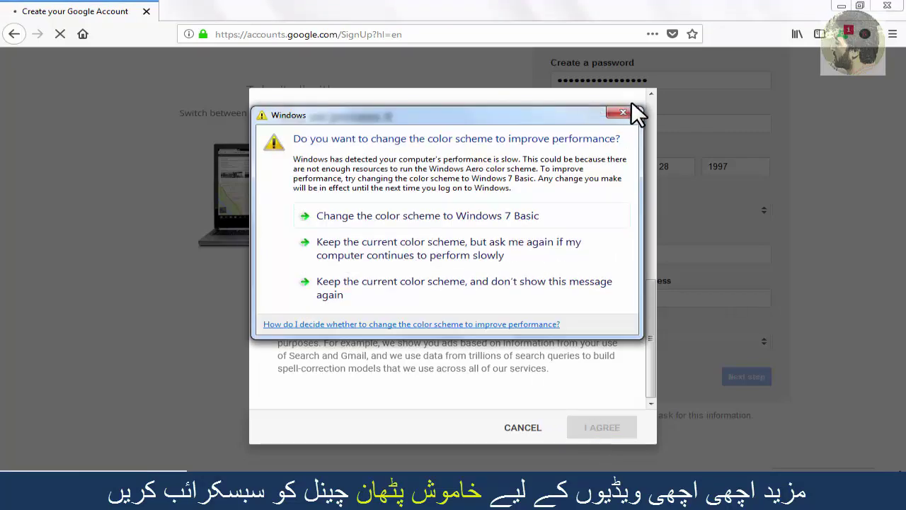
click(630, 110)
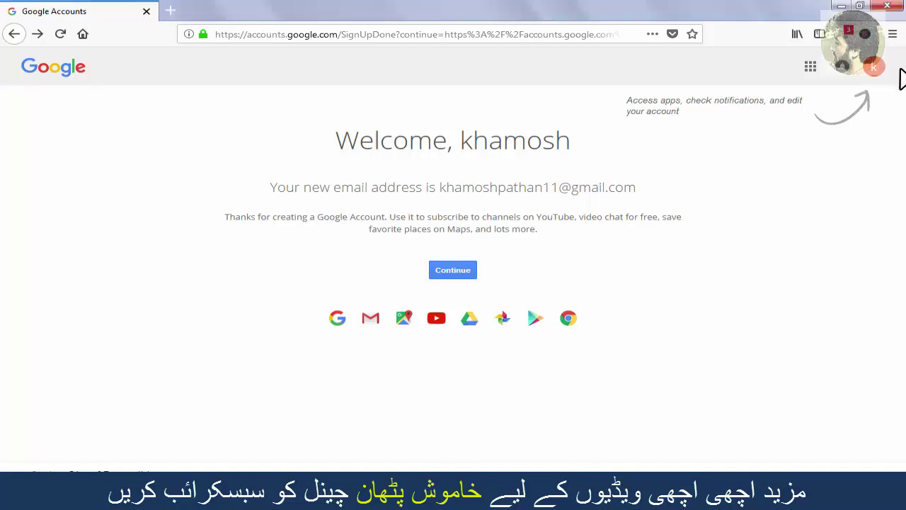
Step: Open My Account from the new user's avatar popup at the top right
click(878, 76)
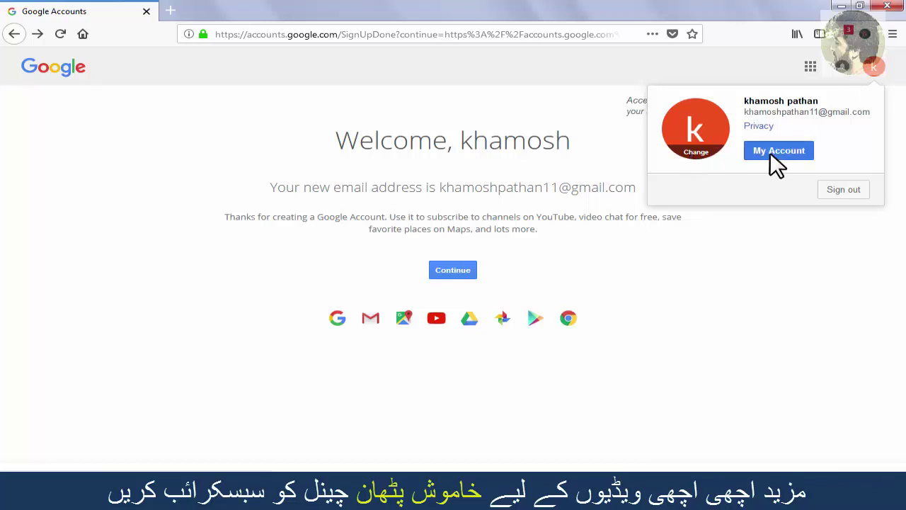
click(776, 152)
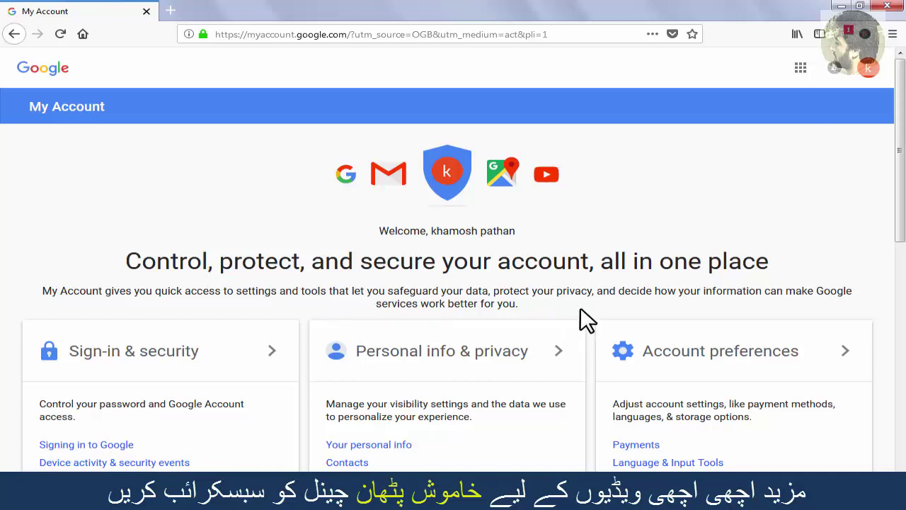
drag(899, 198, 898, 175)
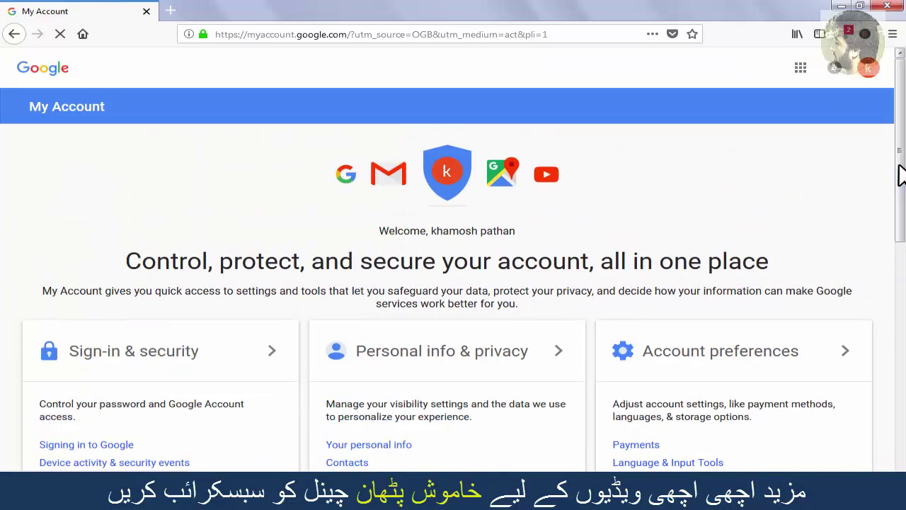